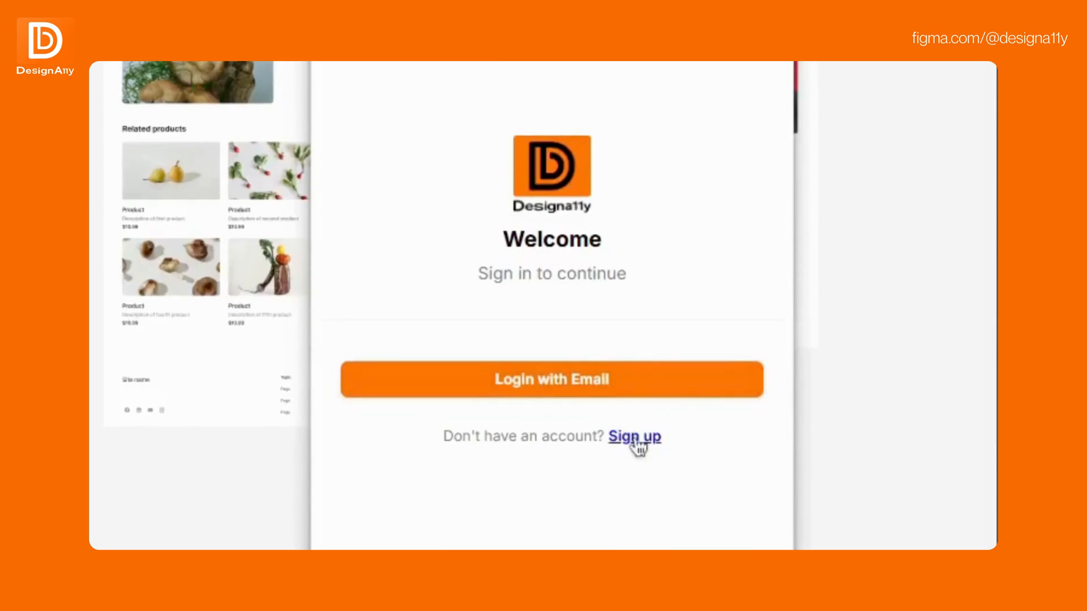
# Sign in to DesignA11y with the account email and password to reach the User Dashboard.
pyautogui.click(578, 397)
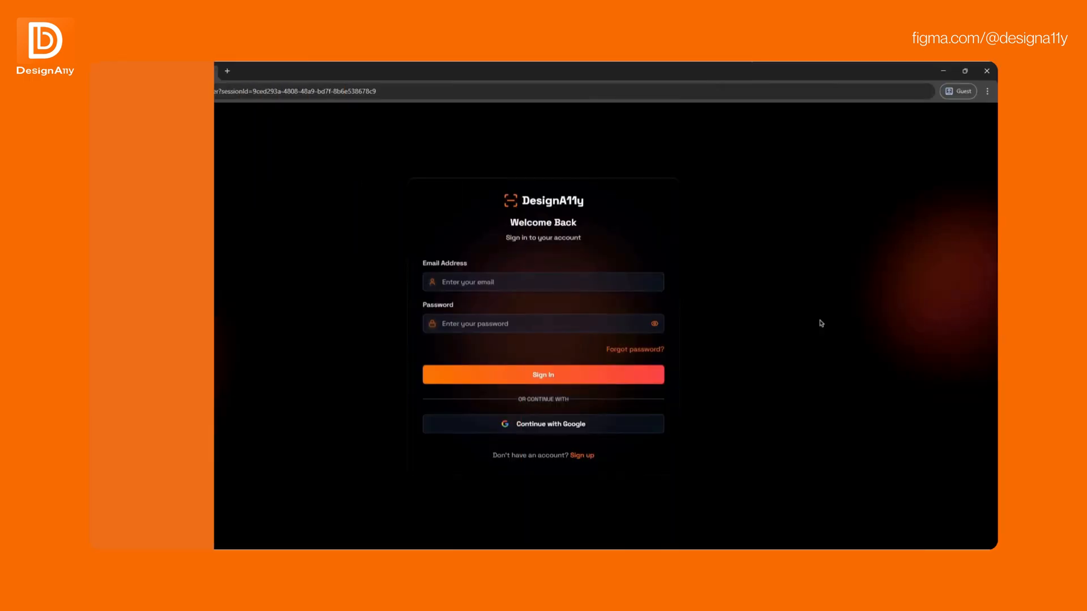
pyautogui.click(553, 281)
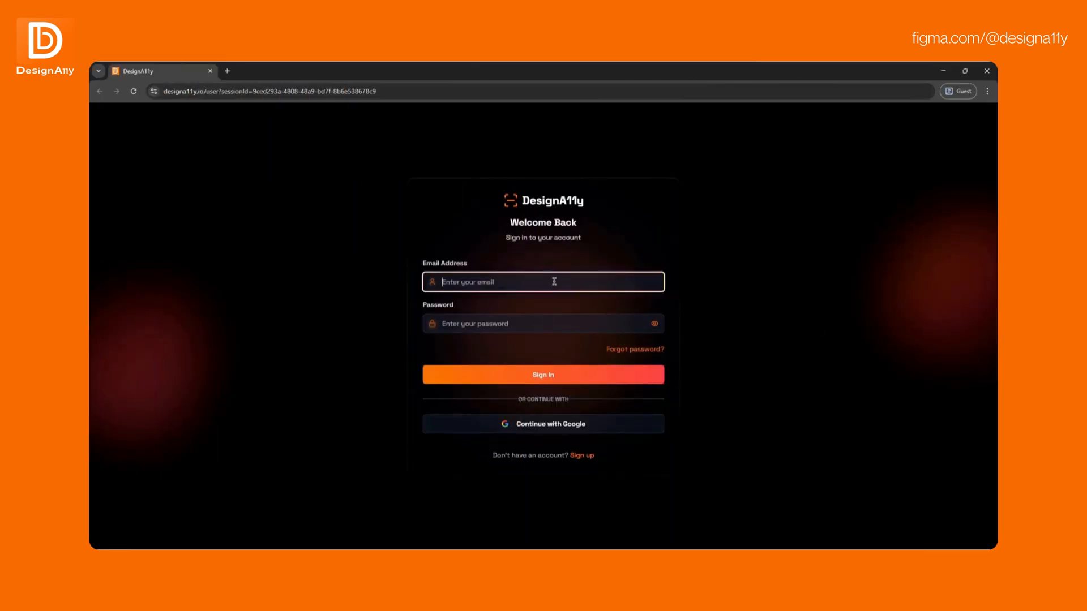
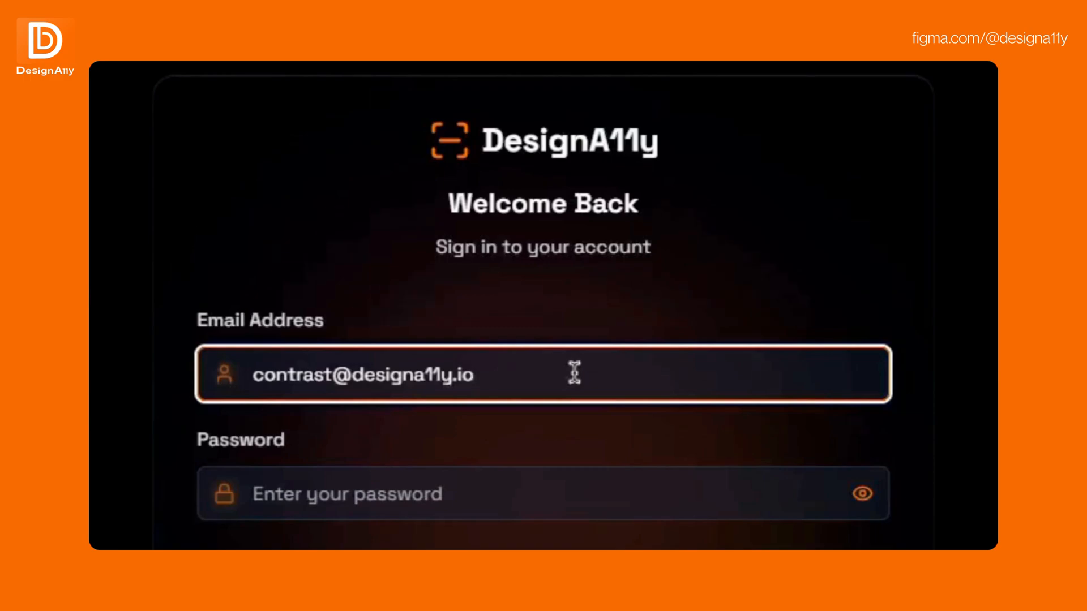
pyautogui.click(429, 492)
pyautogui.write('•••••••••••')
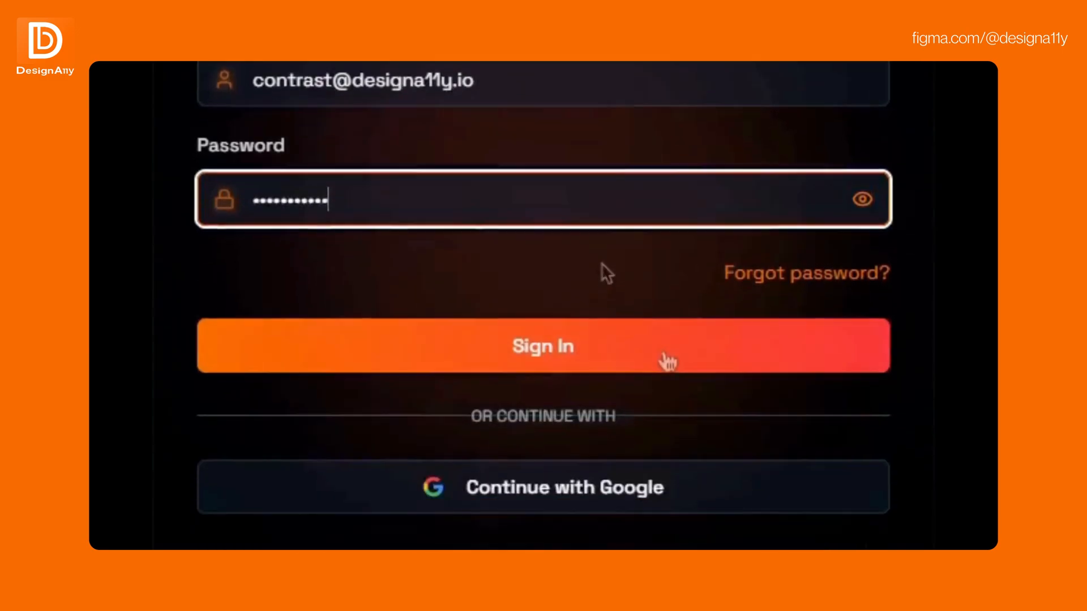
pyautogui.click(659, 507)
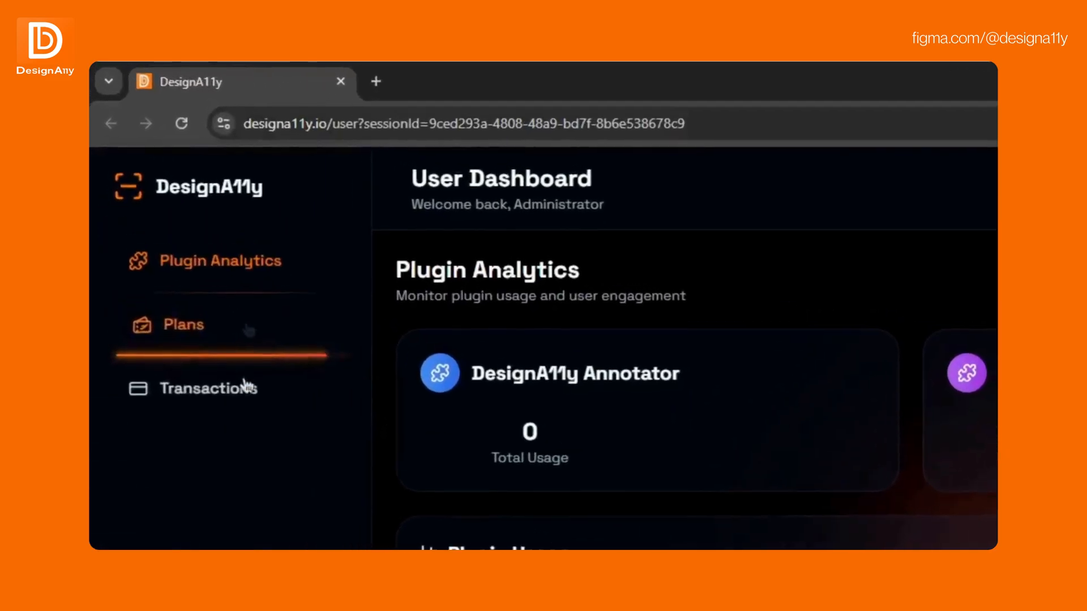
# Review the plan cards with Monthly billing ($0, $12, $25), then view recent transactions.
pyautogui.click(296, 328)
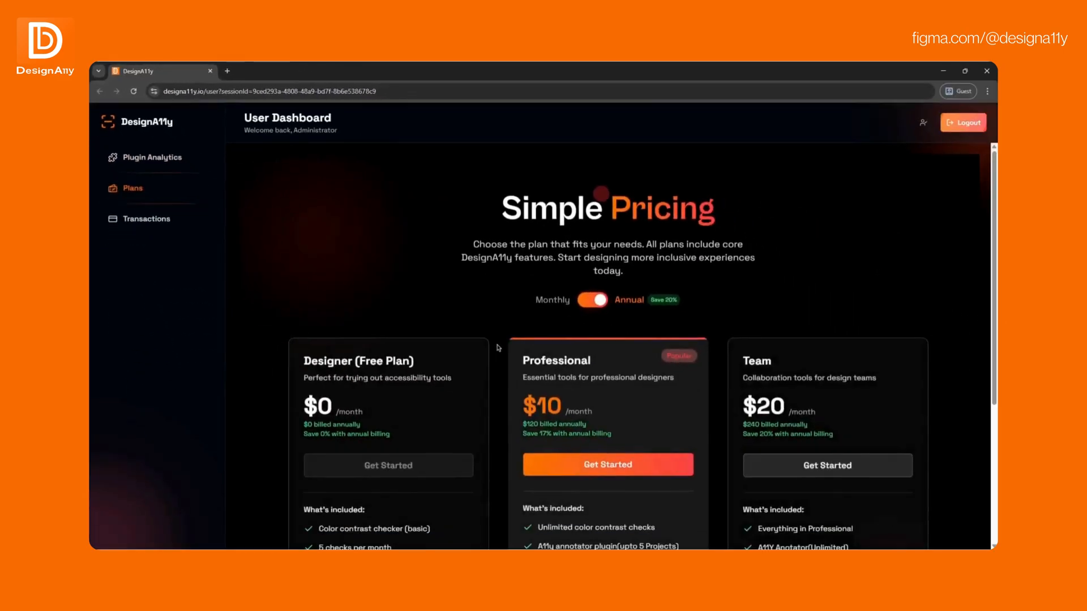
pyautogui.scroll(-2, 498, 348)
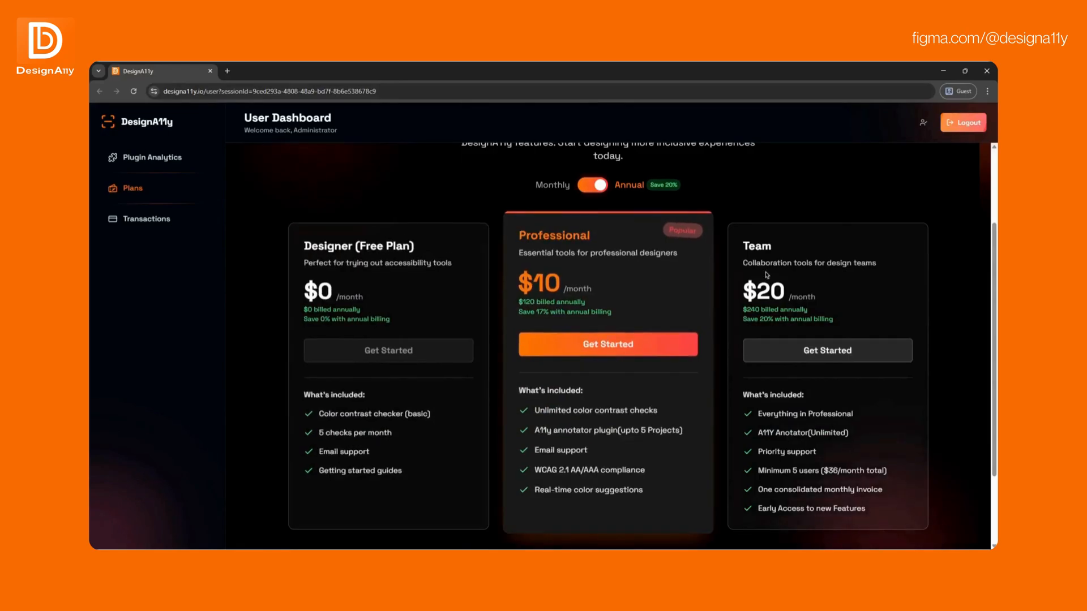
pyautogui.click(605, 185)
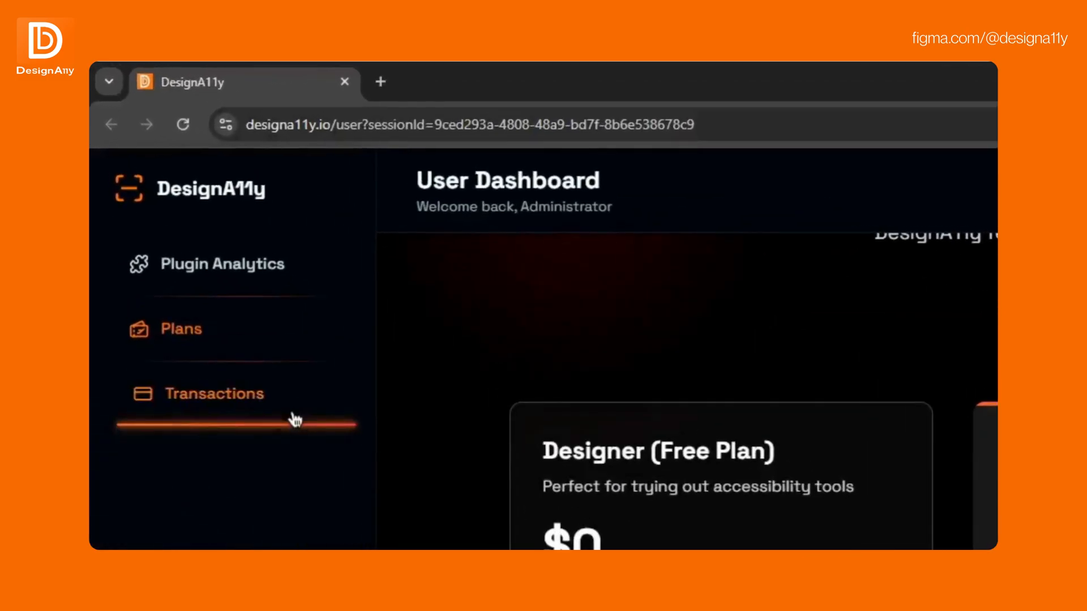
pyautogui.click(295, 419)
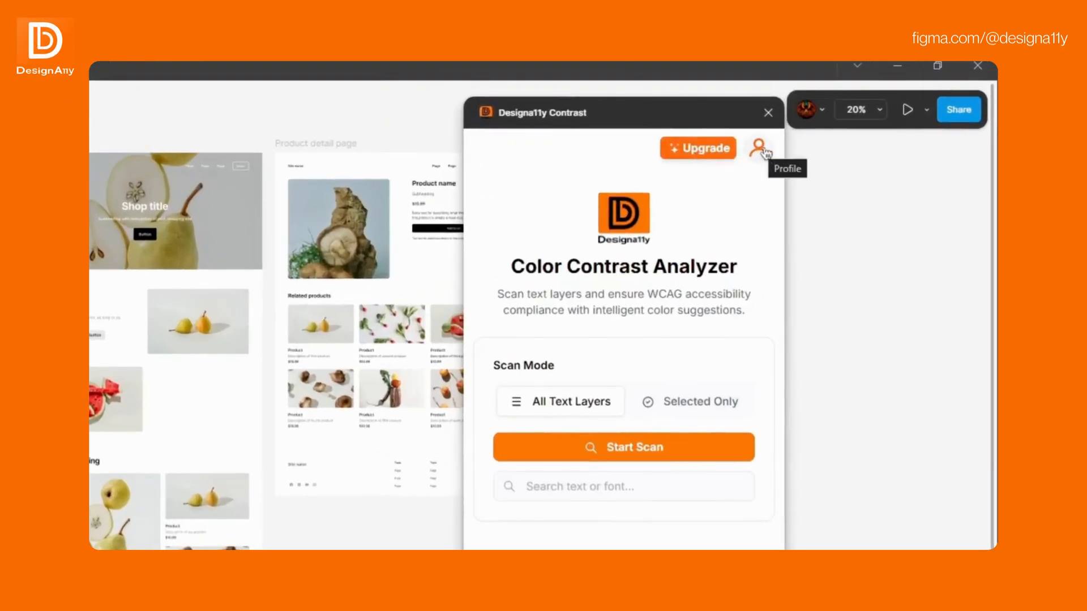
# Scan all text layers (168 passed, 43 failed), filter the results and open Subheading's contrast details.
pyautogui.click(651, 453)
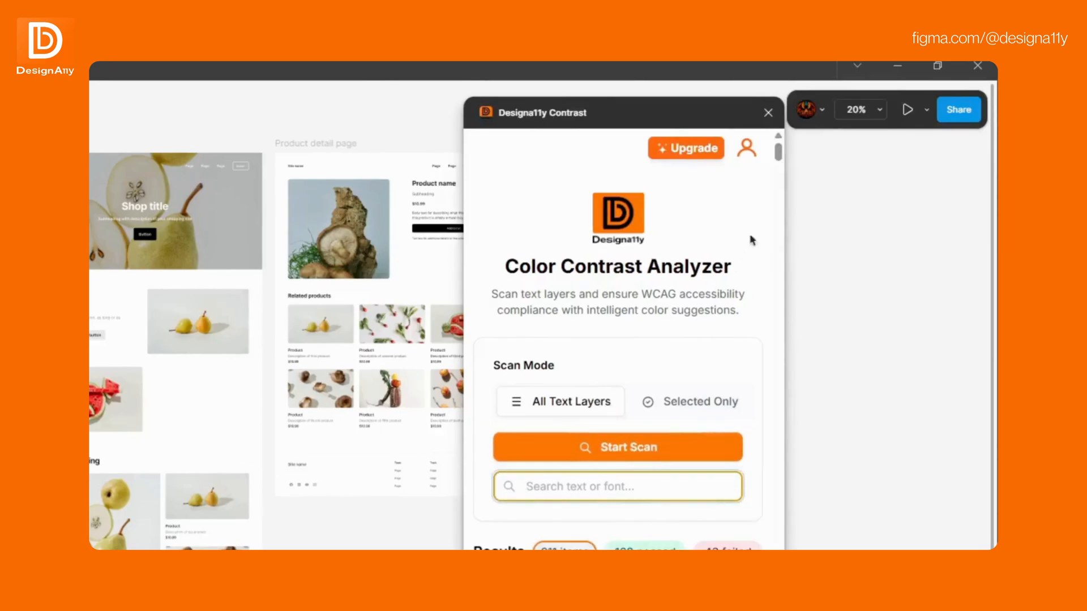
pyautogui.moveTo(779, 152); pyautogui.dragTo(811, 142)
pyautogui.click(645, 547)
pyautogui.click(733, 238)
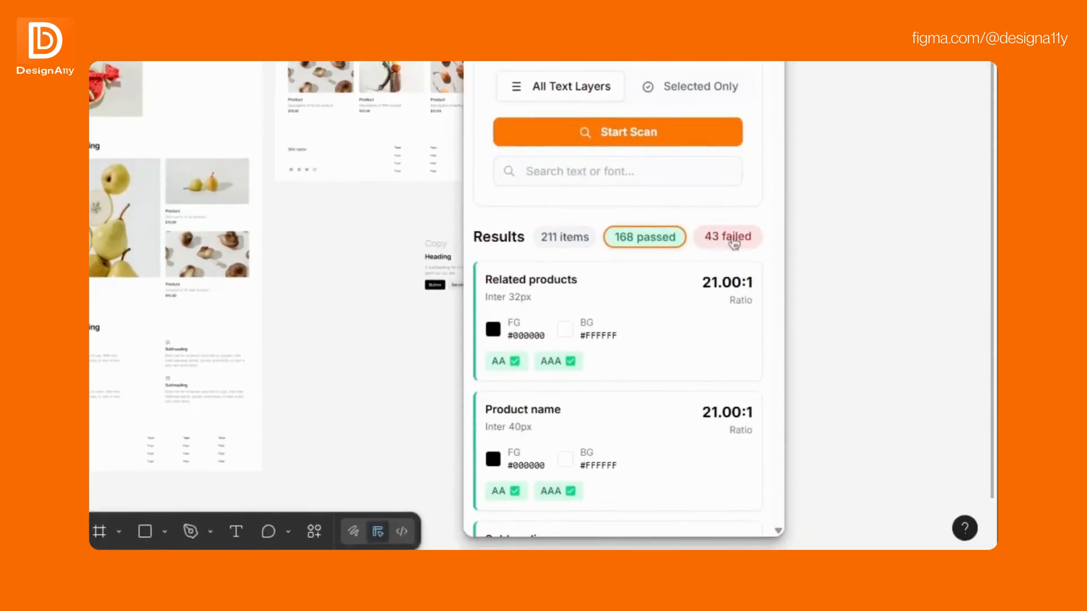
pyautogui.click(668, 238)
pyautogui.scroll(-3, 668, 340)
pyautogui.scroll(-2, 666, 368)
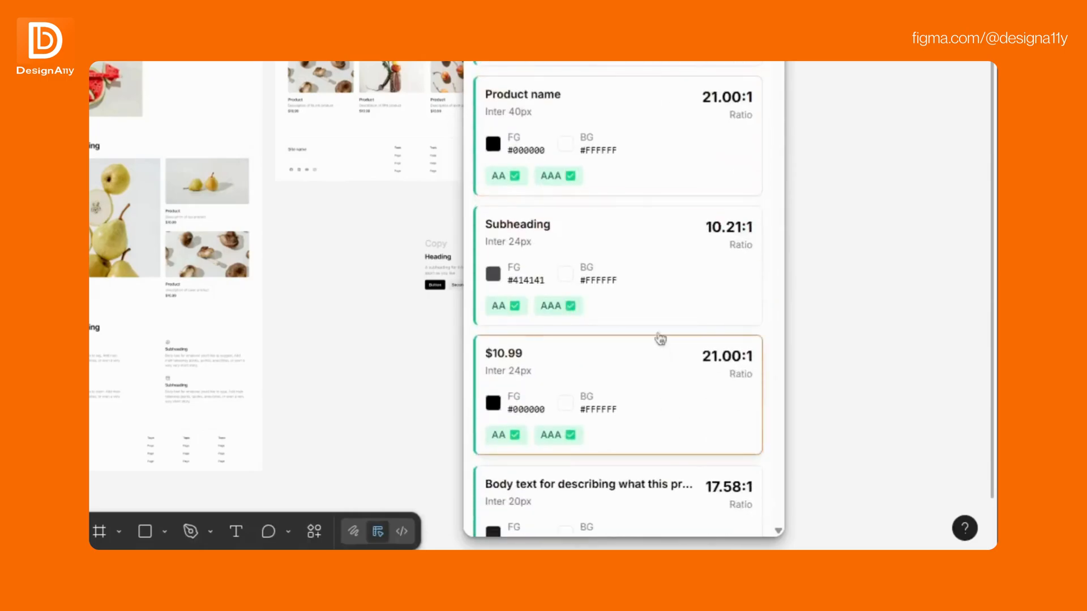
pyautogui.click(663, 284)
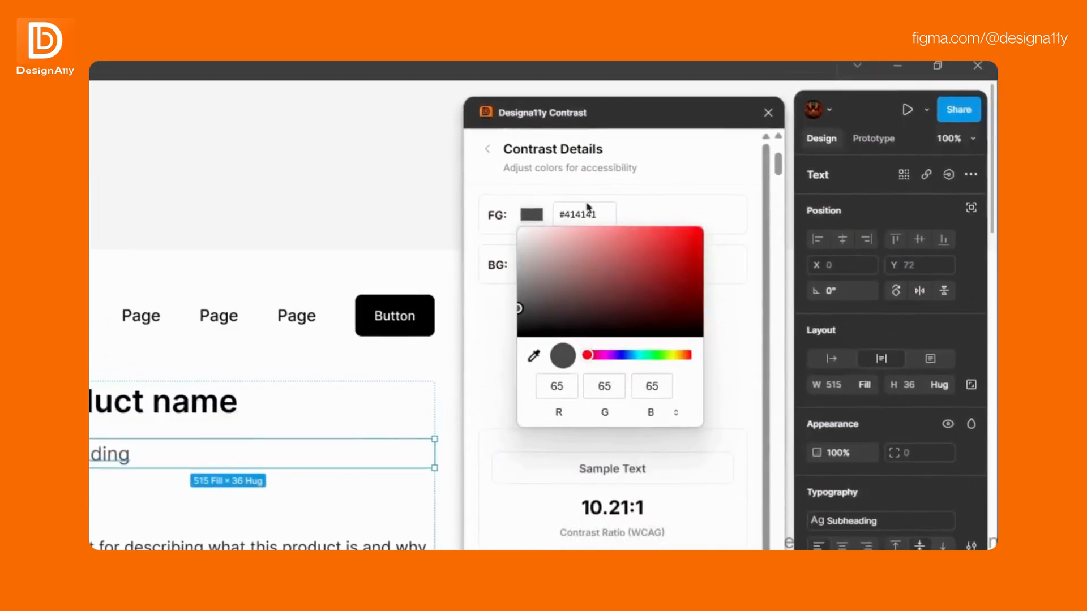
# Inspect the Subheading's current text colour and white background colour.
pyautogui.click(740, 217)
pyautogui.click(534, 265)
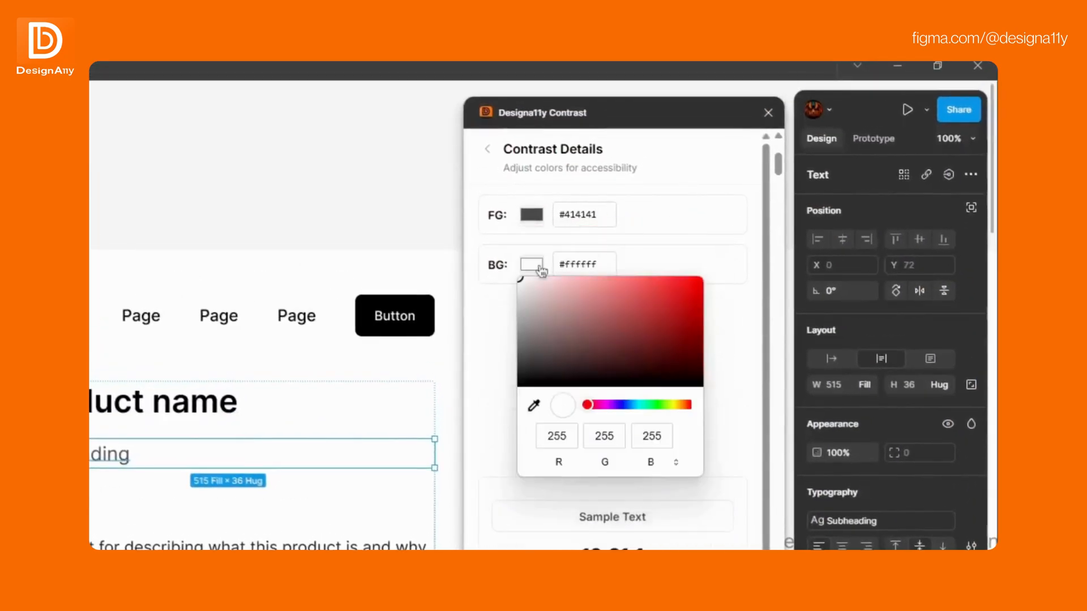
pyautogui.click(698, 240)
pyautogui.scroll(-1, 698, 240)
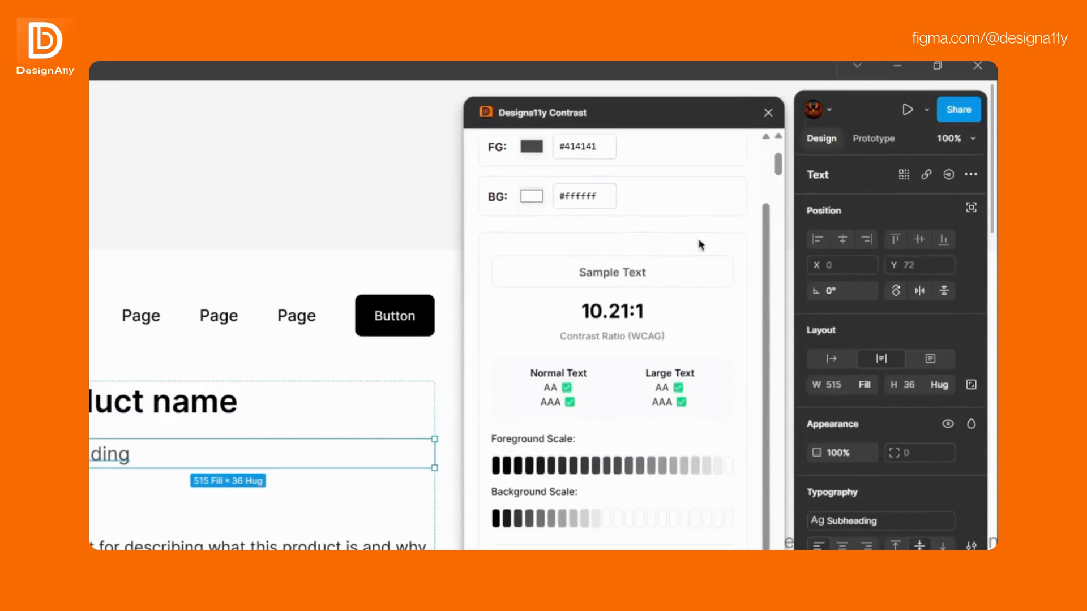
pyautogui.moveTo(664, 315); pyautogui.dragTo(548, 314)
pyautogui.click(548, 314)
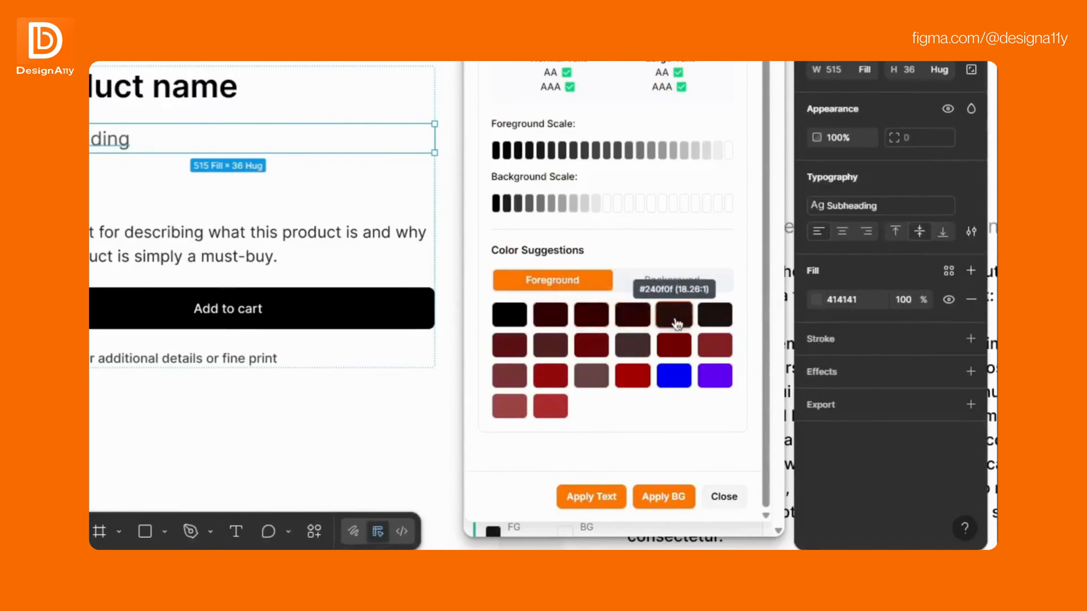
# Recolour the Subheading text to the suggested dark red #8a0f0f (9.74:1, AA and AAA).
pyautogui.click(562, 380)
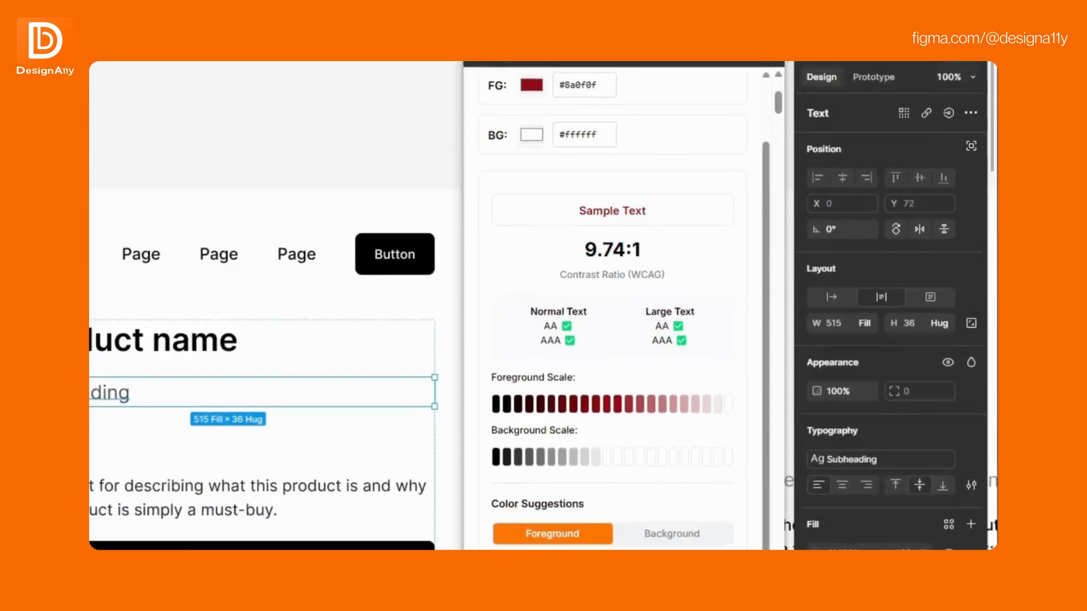
pyautogui.click(592, 496)
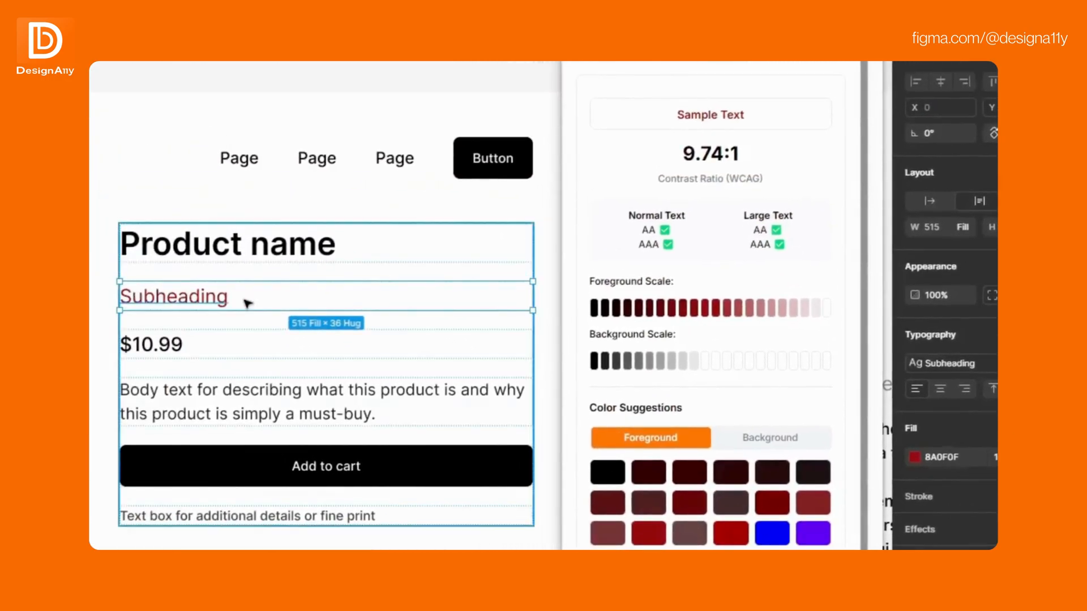
pyautogui.click(771, 436)
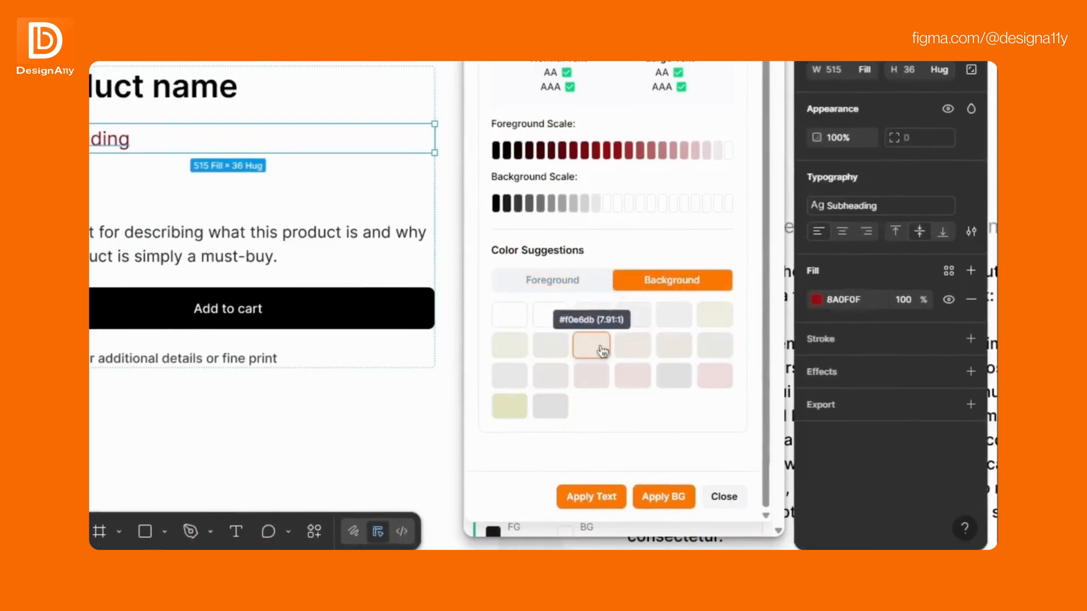
# Apply light grey #e8e3e3 behind the Subheading, then filter to the 43 failing results.
pyautogui.click(564, 372)
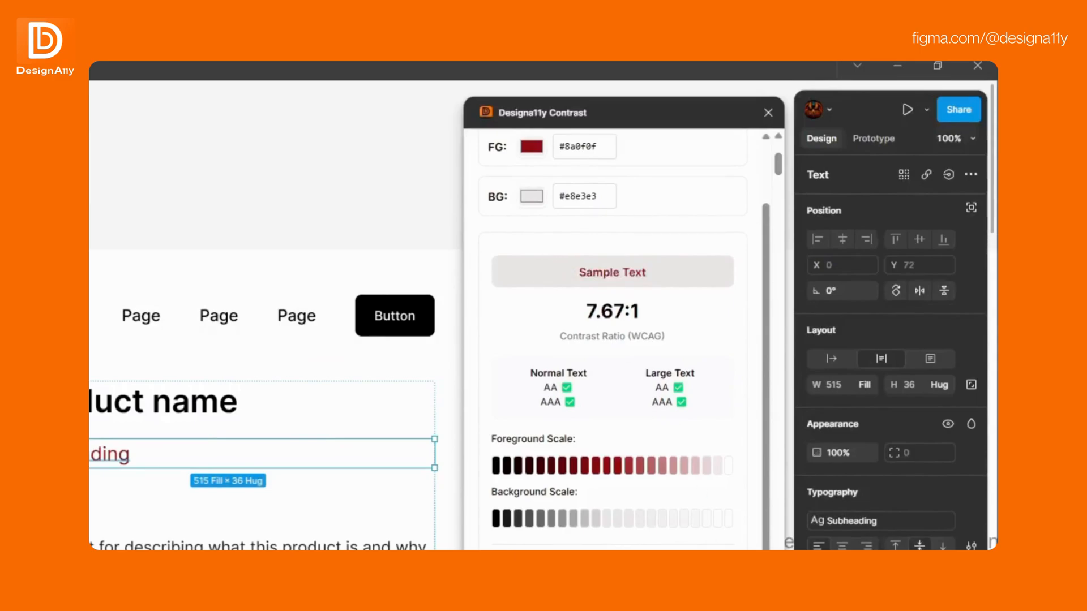
pyautogui.click(673, 511)
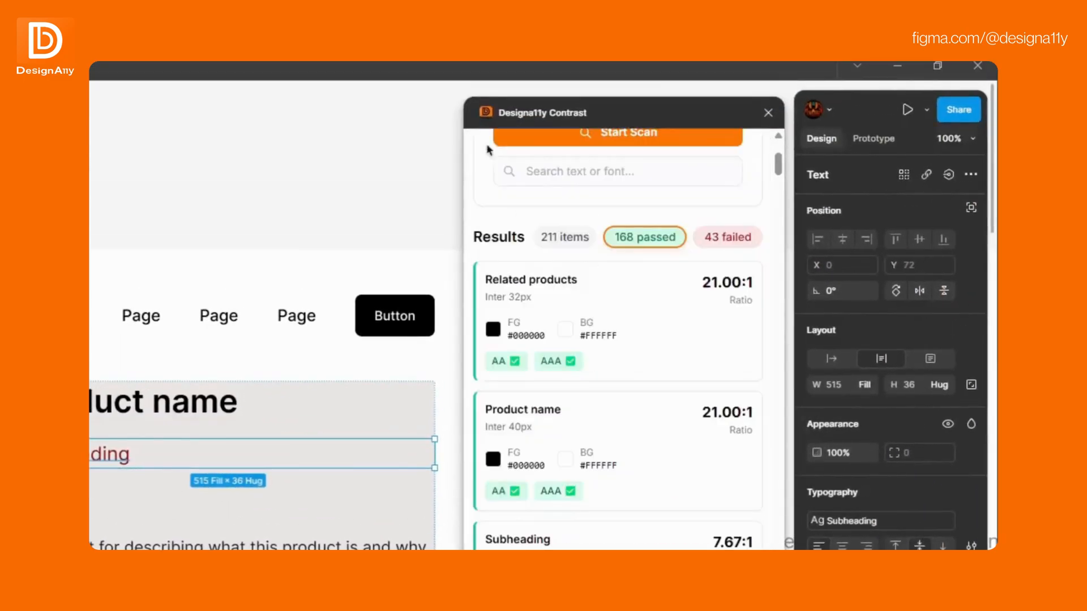
pyautogui.click(733, 238)
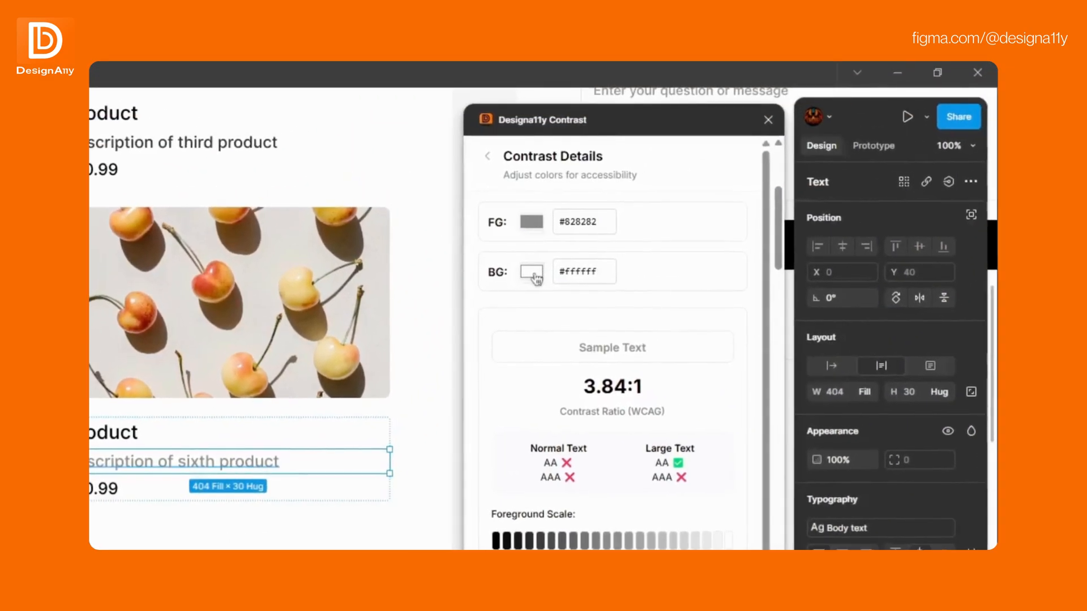
# Recolour the sixth product's description text to the suggested pure blue.
pyautogui.moveTo(556, 344); pyautogui.dragTo(676, 352)
pyautogui.click(675, 351)
pyautogui.moveTo(630, 387); pyautogui.dragTo(553, 397)
pyautogui.click(553, 397)
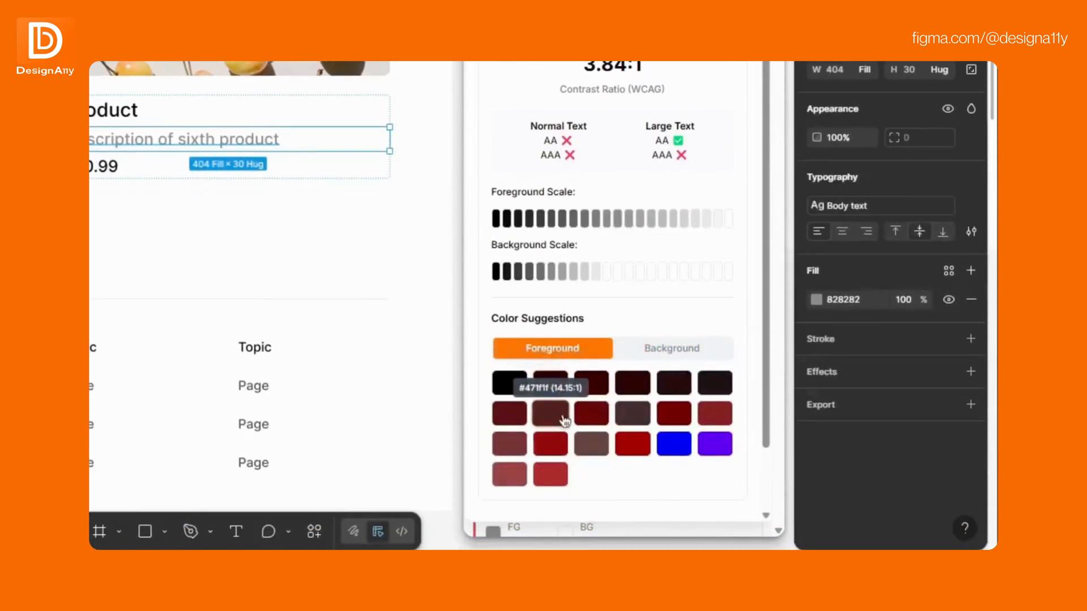
pyautogui.click(673, 441)
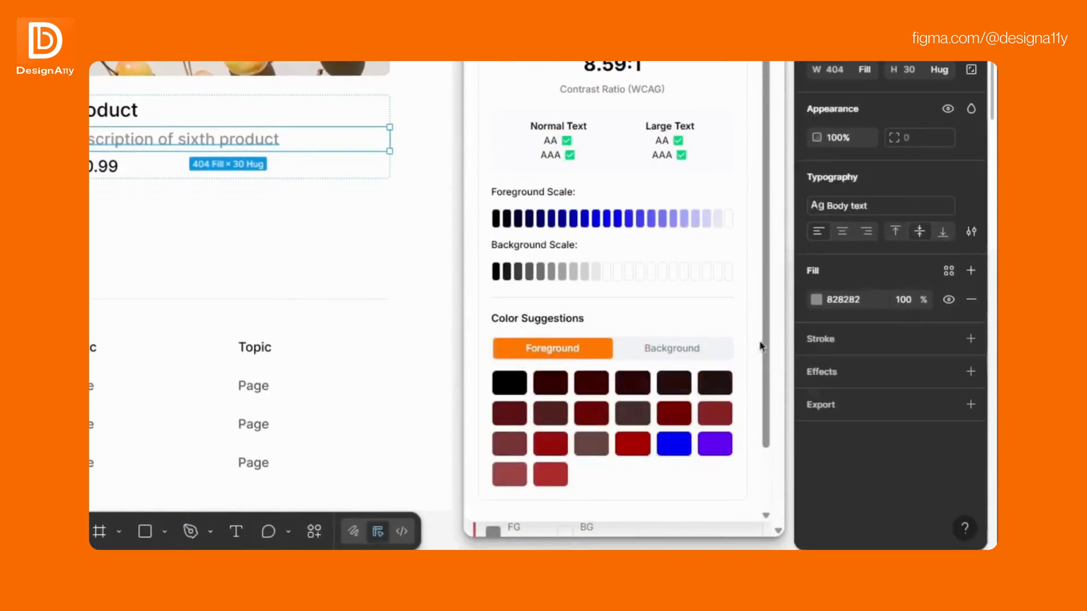
pyautogui.scroll(-2, 759, 402)
pyautogui.click(610, 497)
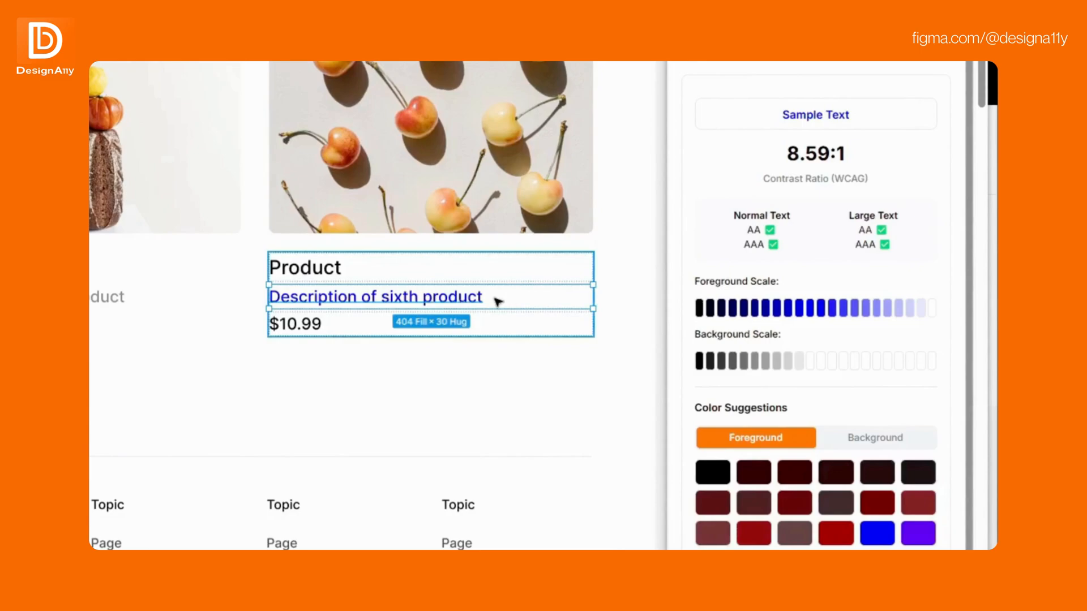
# Give the sixth product card a light green #deedde background, reaching 7.07:1.
pyautogui.click(849, 436)
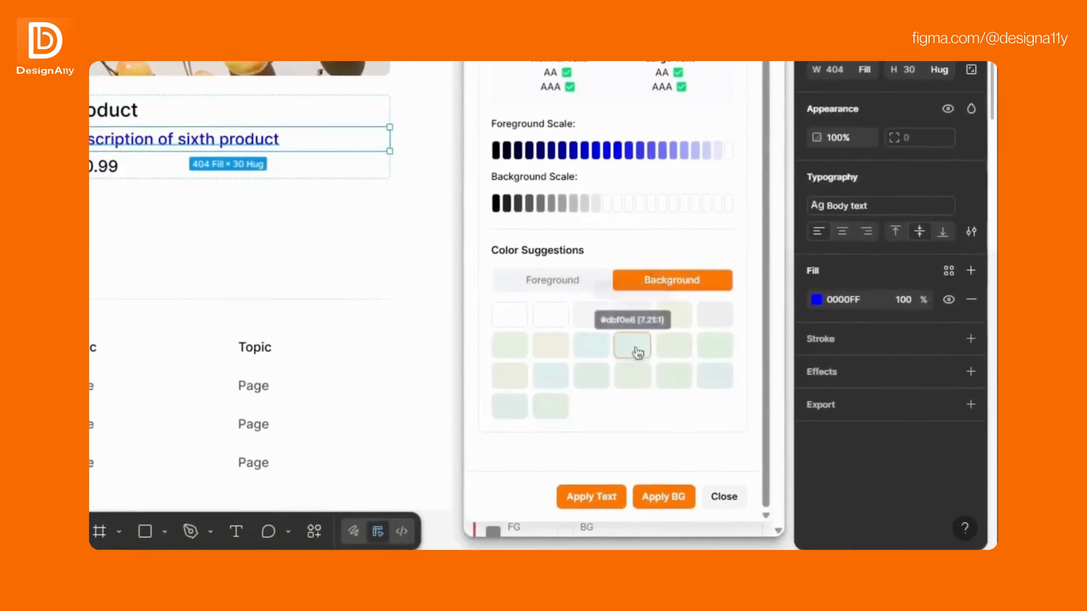
pyautogui.click(681, 389)
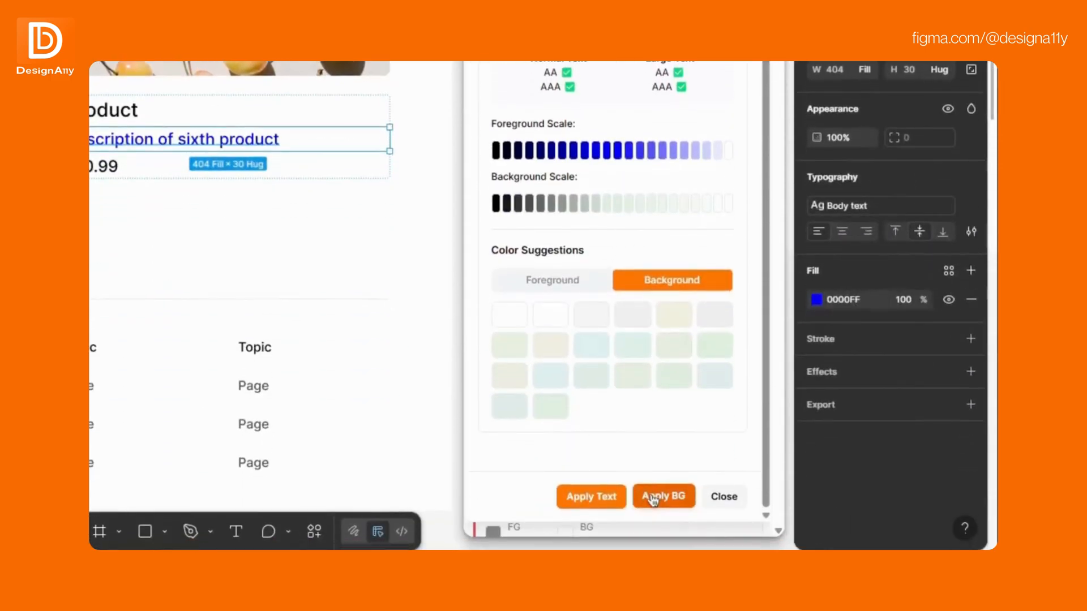
pyautogui.click(654, 499)
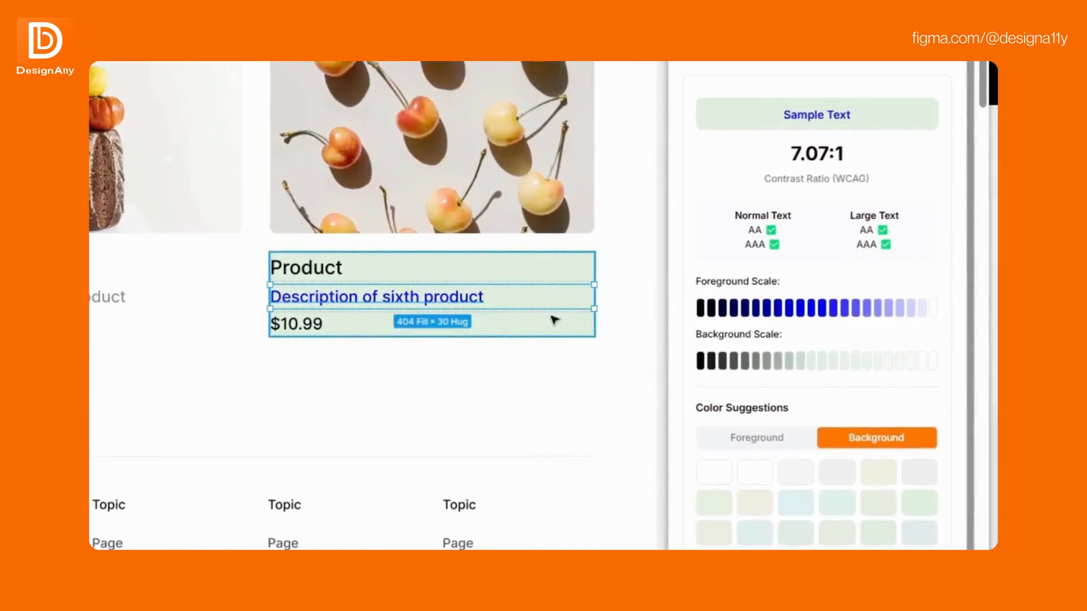
pyautogui.click(639, 279)
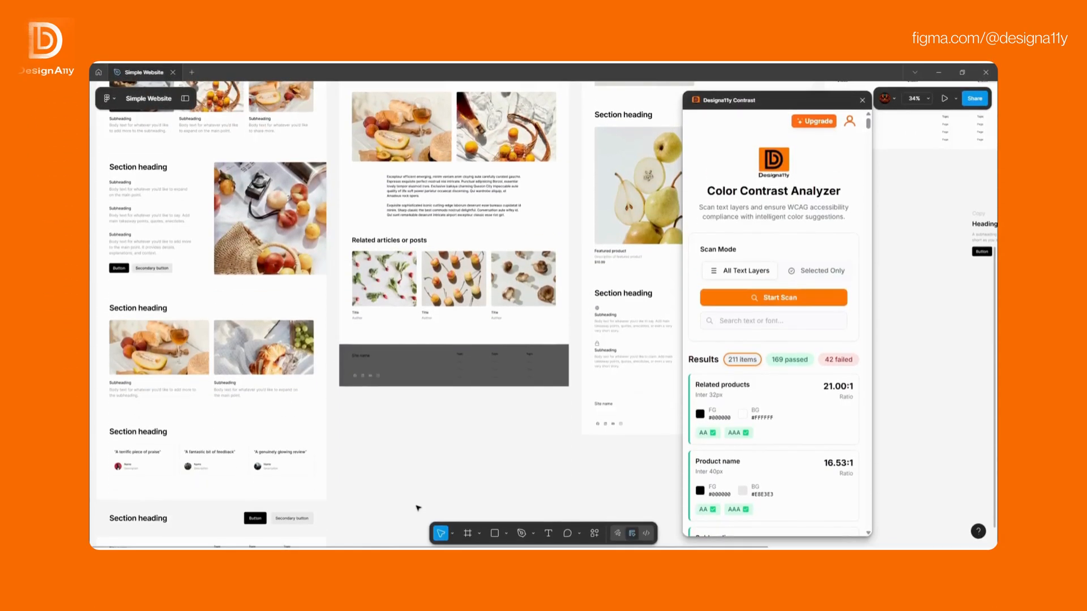
# Scan nine marquee-selected layers (25 passed, 9 failed) and open Related articles or posts details.
pyautogui.moveTo(422, 359); pyautogui.dragTo(122, 207)
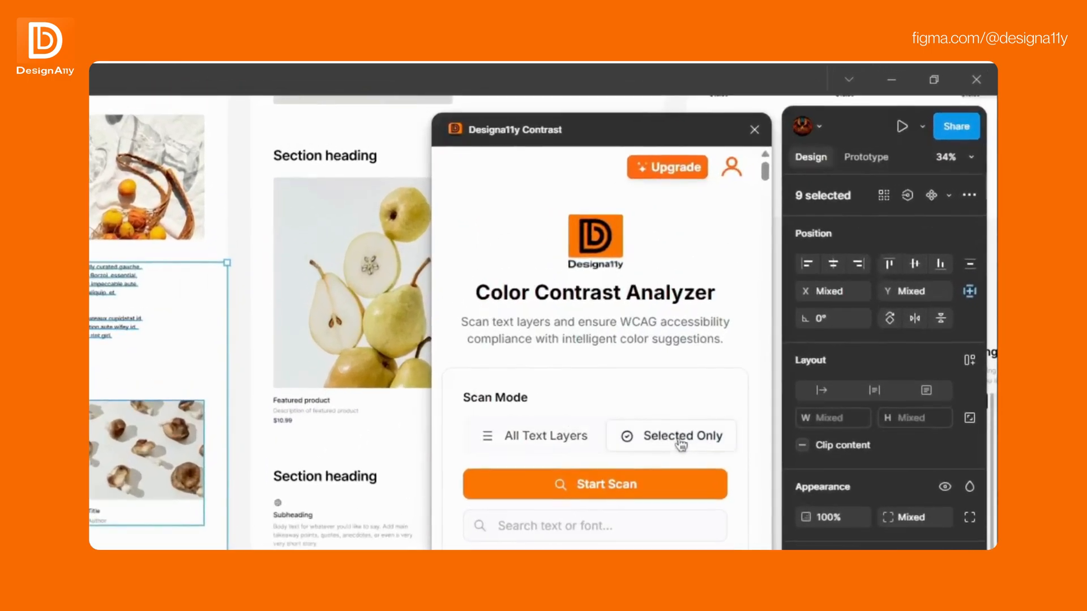
pyautogui.click(617, 491)
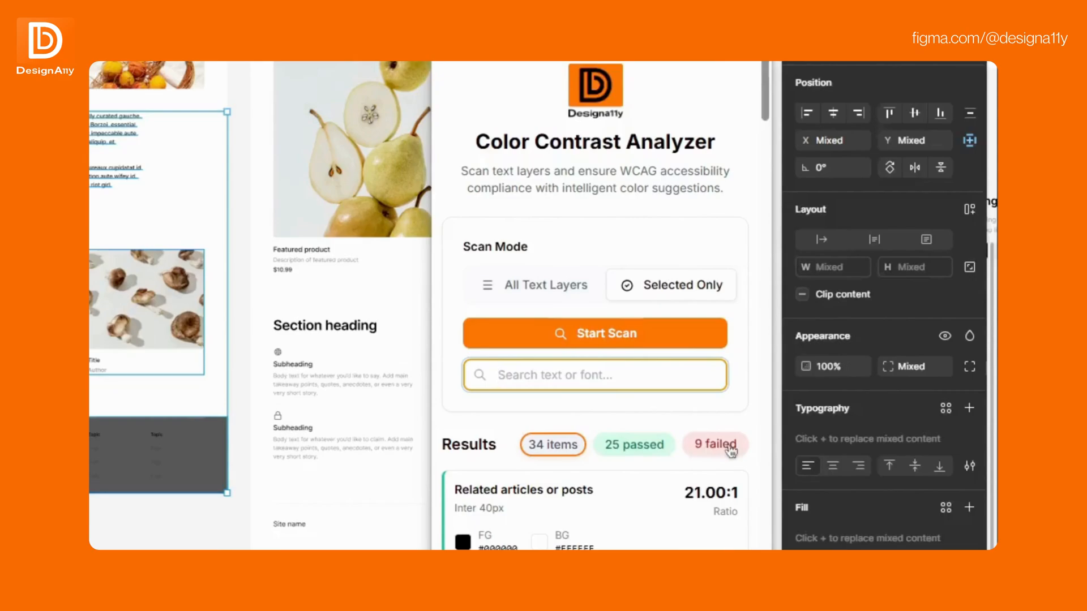
pyautogui.moveTo(763, 96)
pyautogui.mouseDown()
pyautogui.moveTo(731, 331)
pyautogui.moveTo(760, 88)
pyautogui.mouseUp()
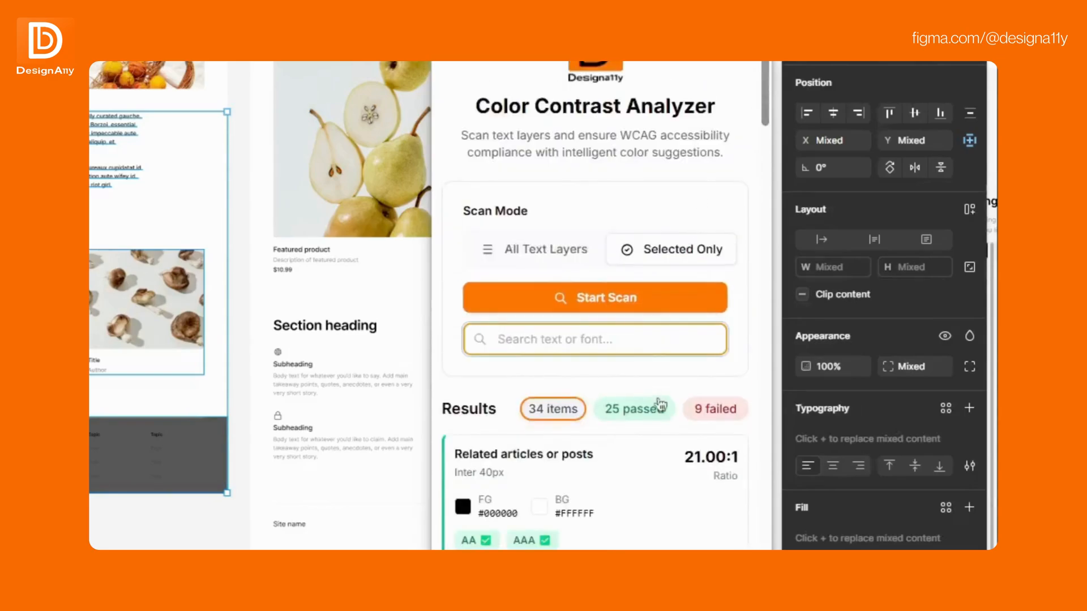
pyautogui.click(660, 409)
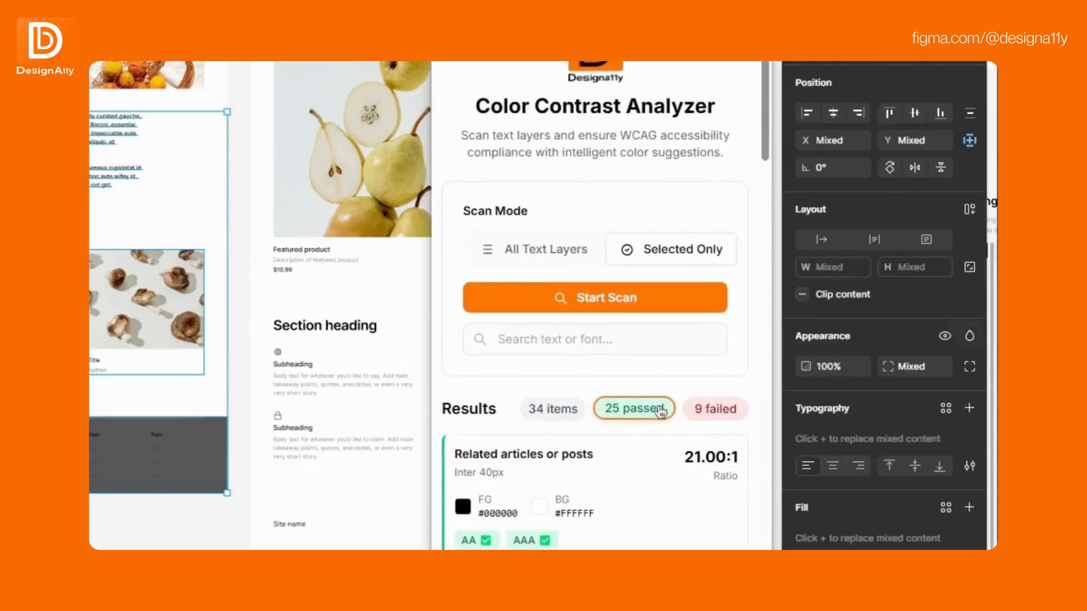
pyautogui.click(596, 493)
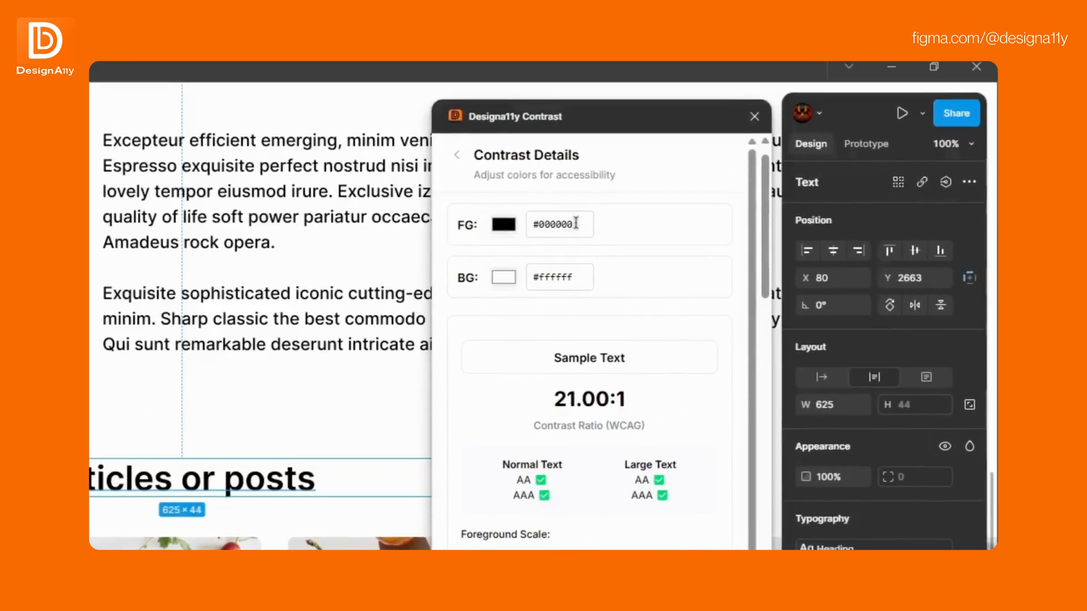
# Recolour the Related articles or posts heading to blue #0000ff (8.59:1).
pyautogui.moveTo(554, 357); pyautogui.dragTo(625, 359)
pyautogui.click(646, 361)
pyautogui.moveTo(628, 400); pyautogui.dragTo(535, 408)
pyautogui.click(535, 407)
pyautogui.scroll(-2, 745, 382)
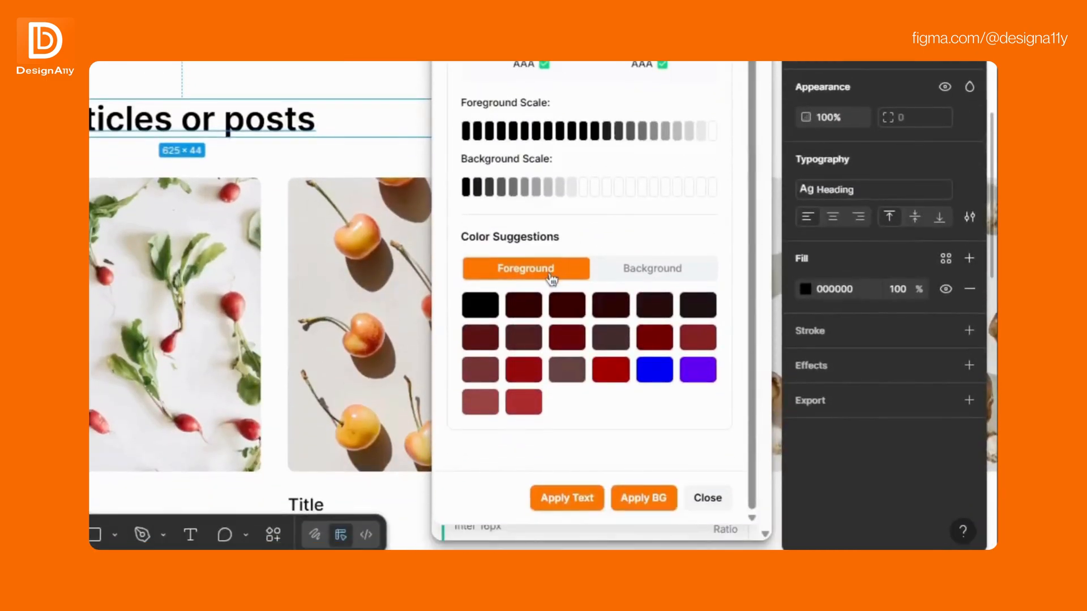
pyautogui.click(657, 371)
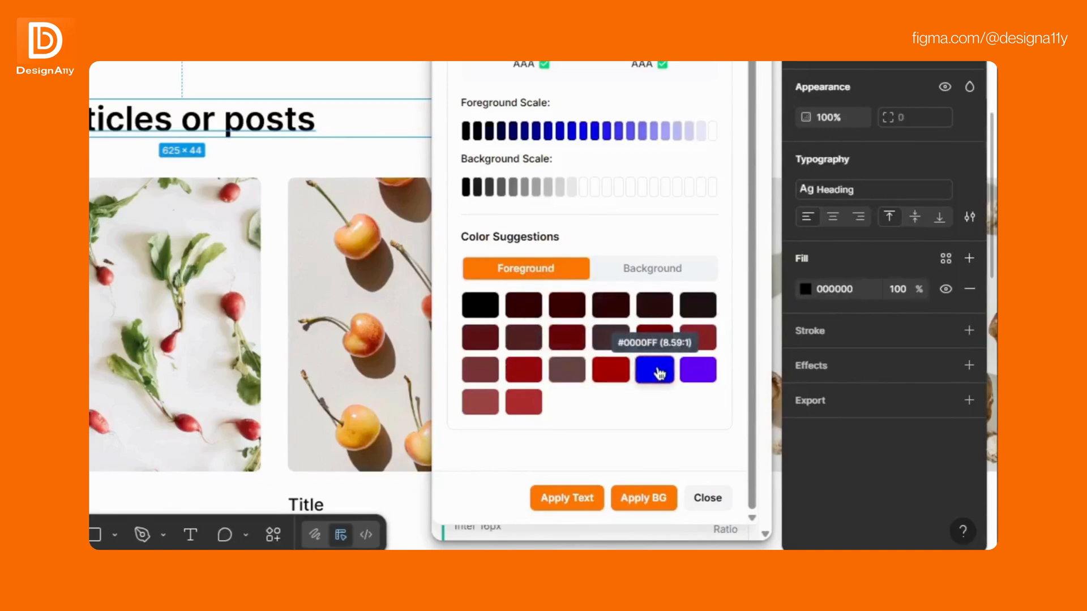
pyautogui.click(577, 502)
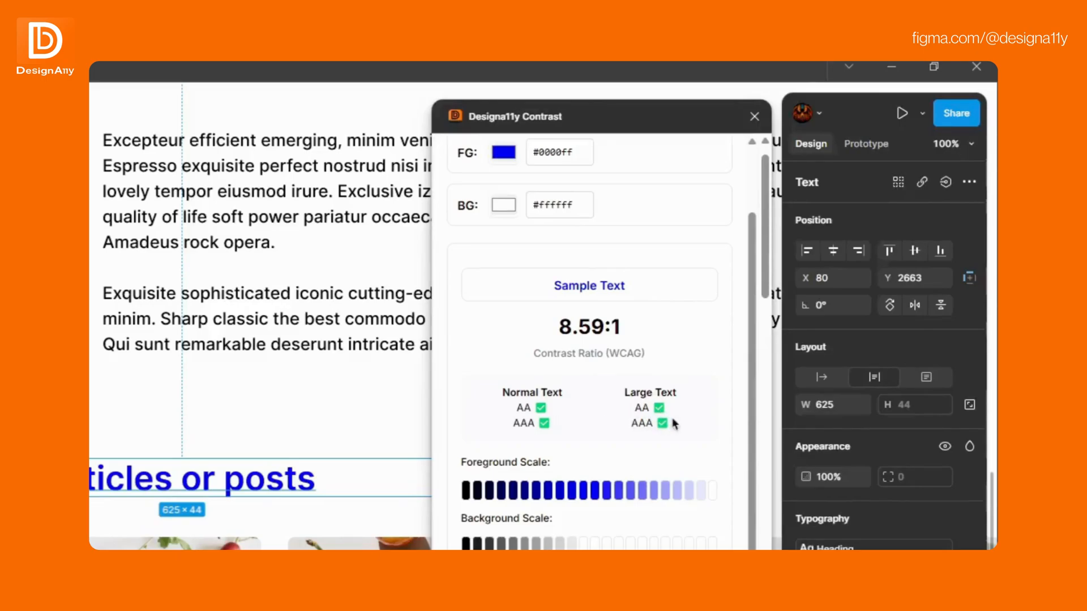
# Put a light green #deedde background behind the heading, keeping 7.07:1 AAA contrast.
pyautogui.click(669, 269)
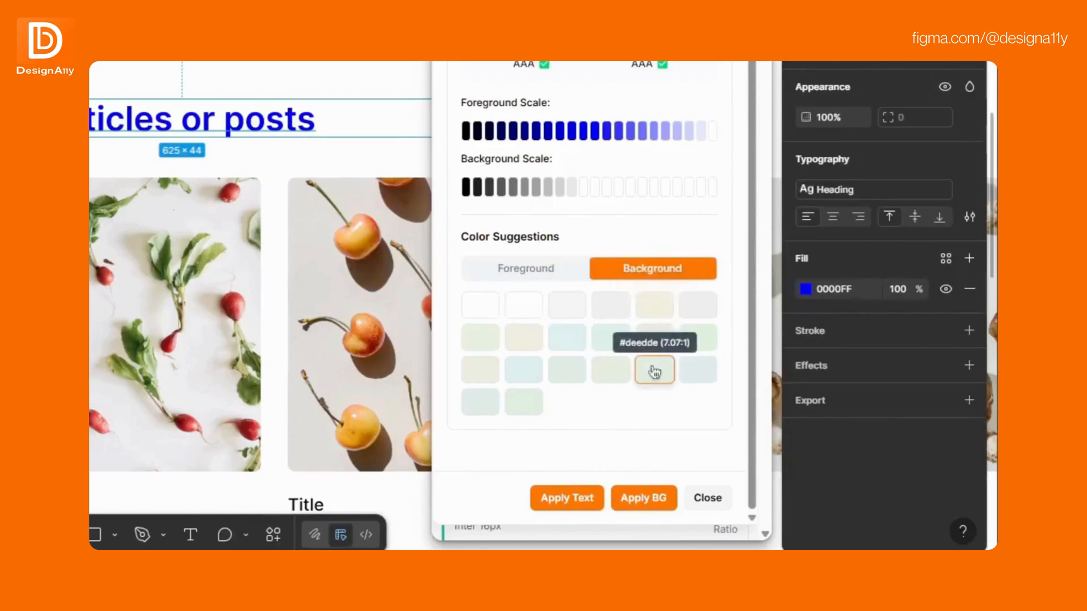
pyautogui.click(651, 499)
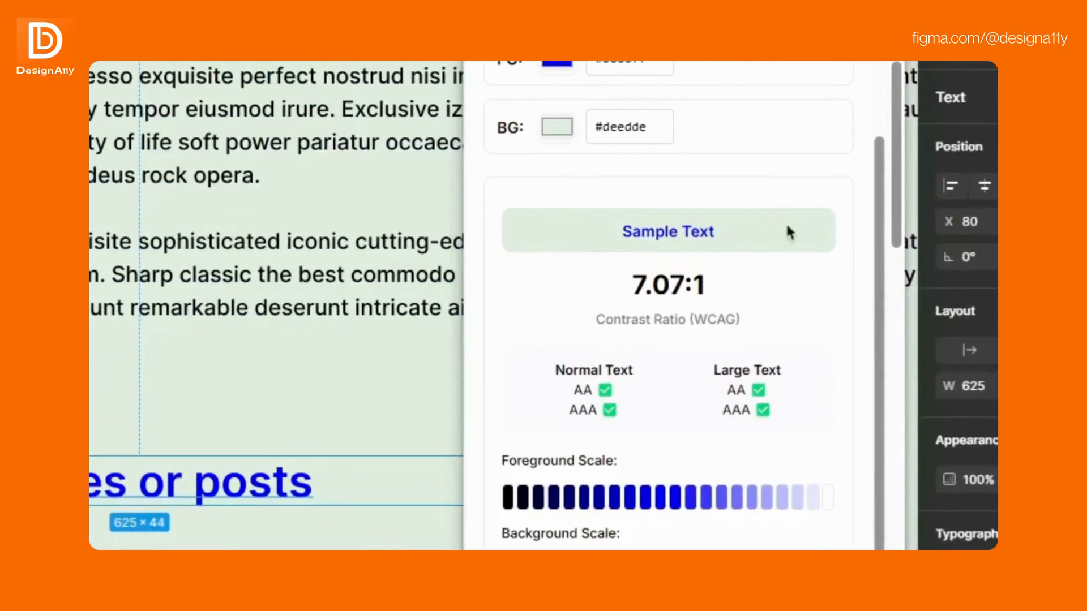
pyautogui.scroll(2, 763, 229)
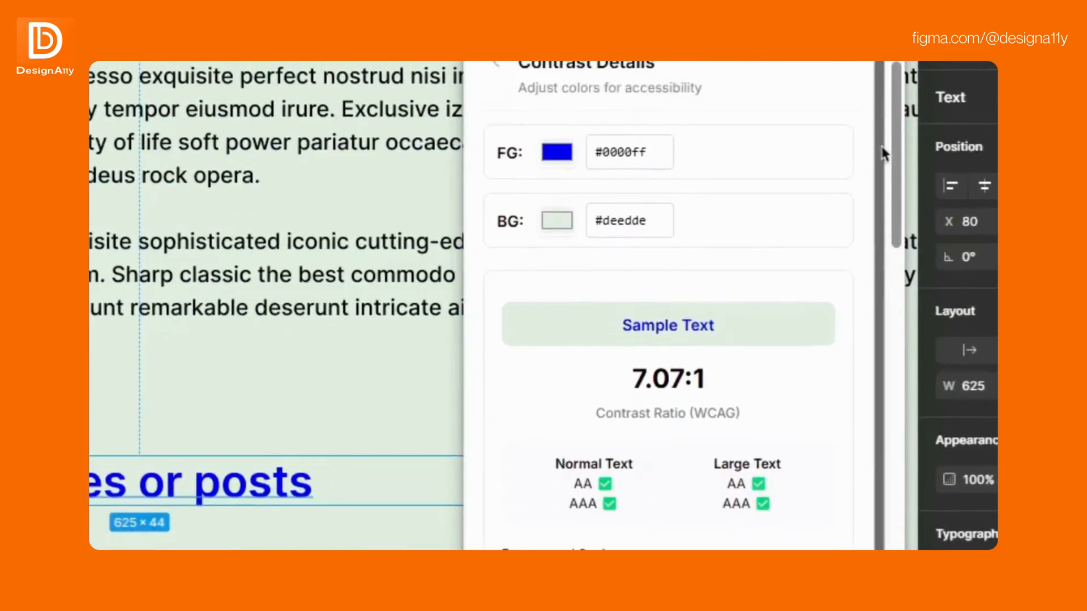
pyautogui.click(496, 64)
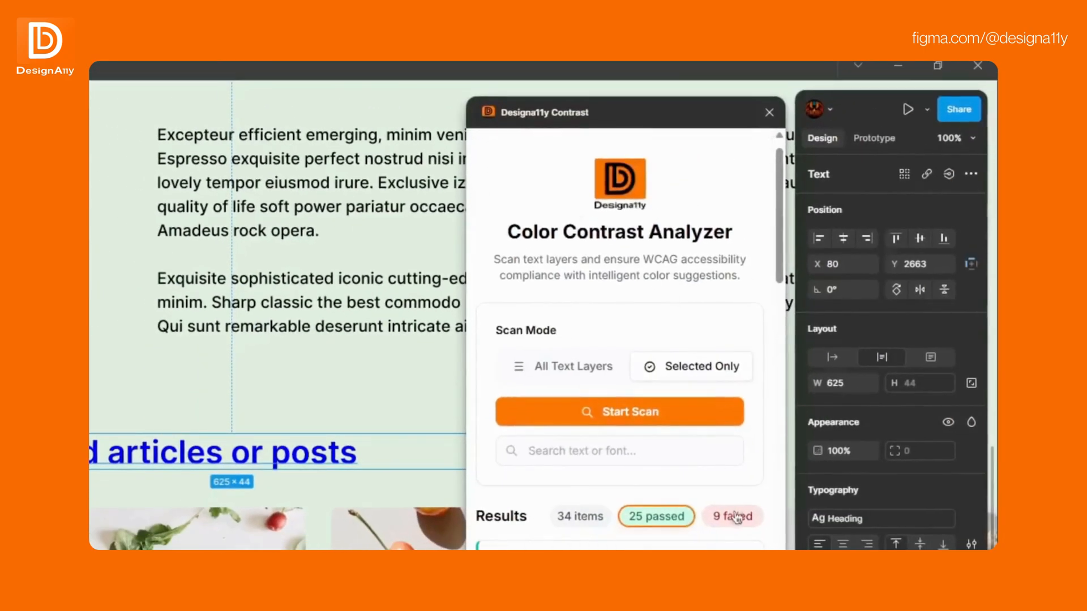
# Recolour the failing footer Site name text from black to yellow #ffff00, reaching 7.75:1.
pyautogui.click(737, 524)
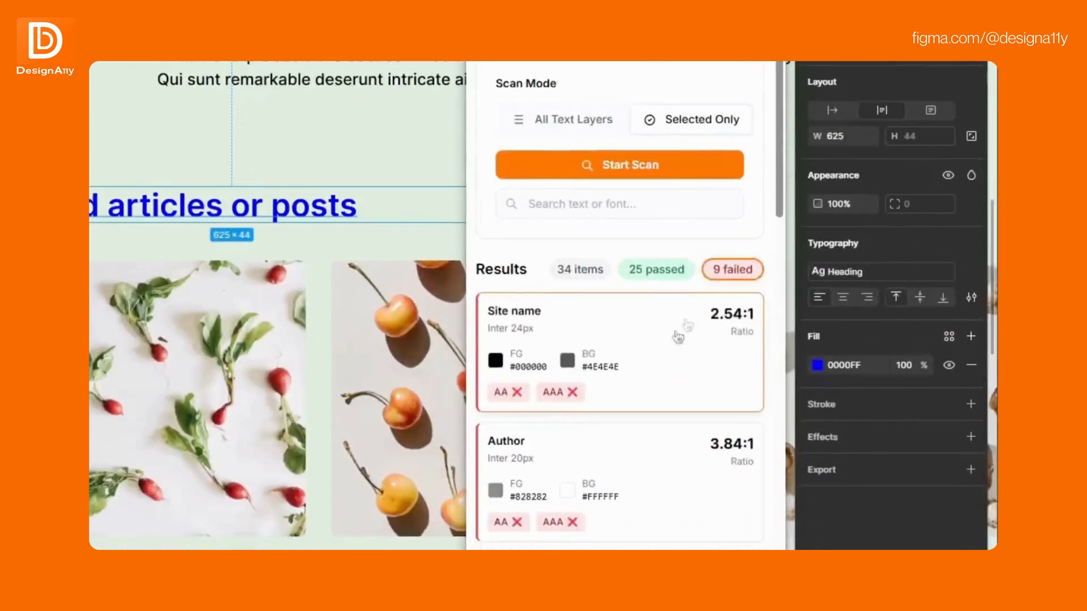
pyautogui.click(681, 332)
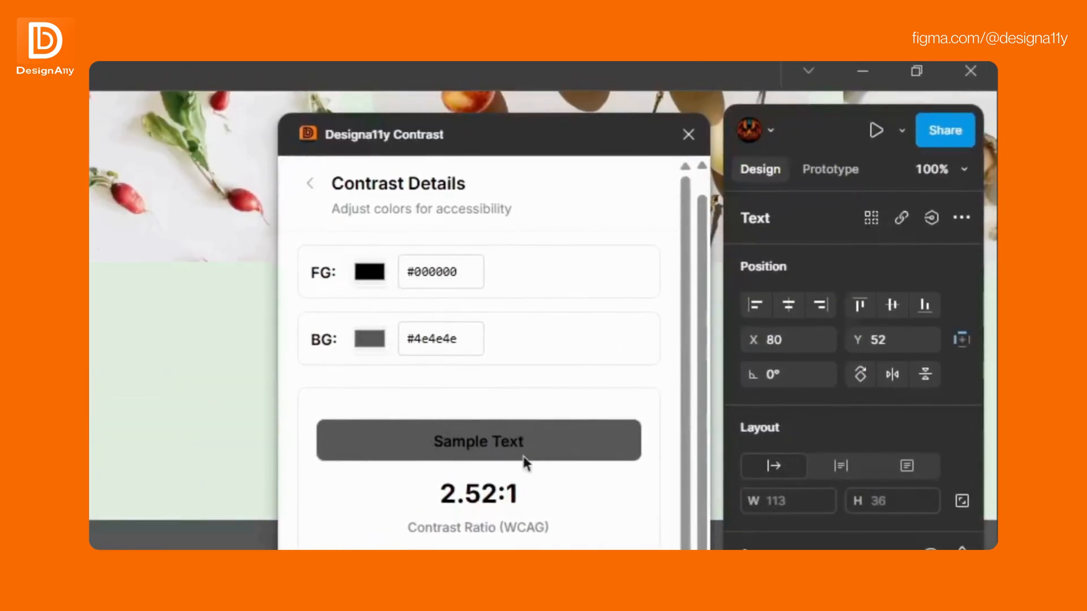
pyautogui.moveTo(529, 494); pyautogui.dragTo(402, 526)
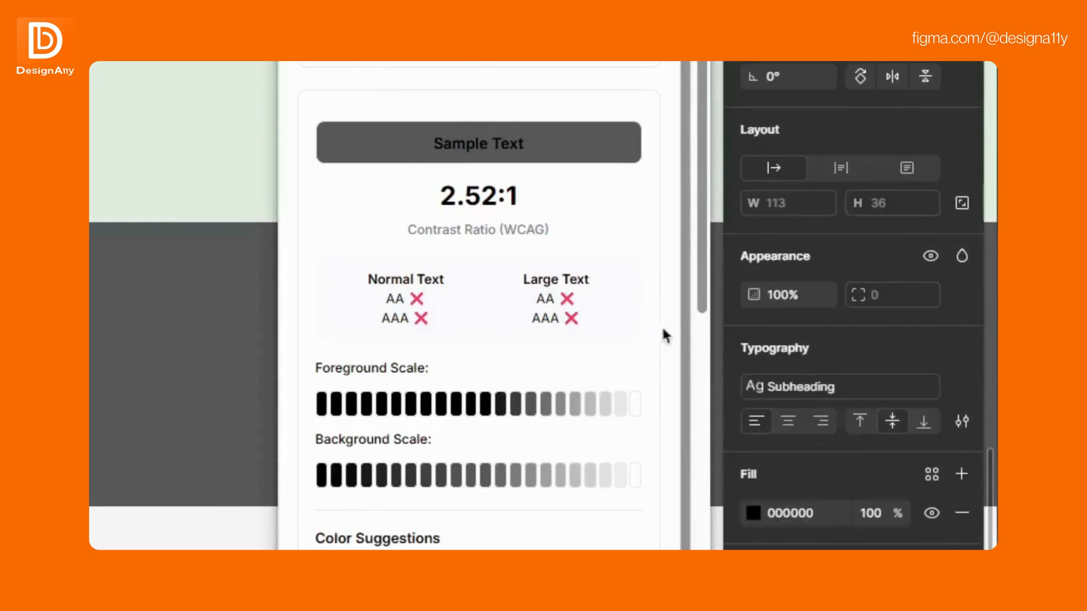
pyautogui.scroll(-2, 680, 321)
pyautogui.scroll(-5, 418, 406)
pyautogui.click(420, 189)
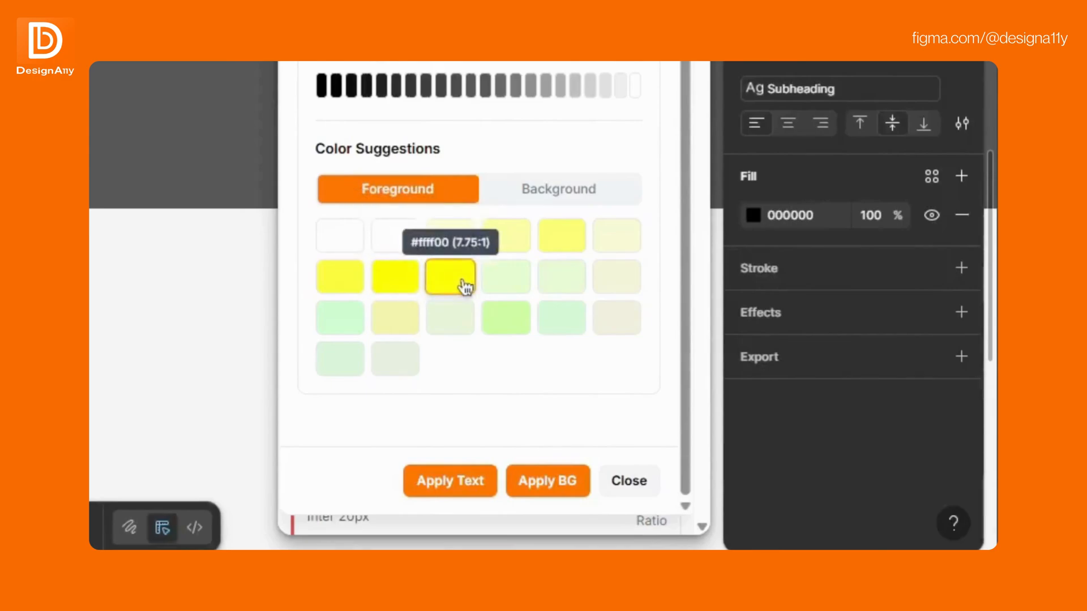
pyautogui.click(469, 485)
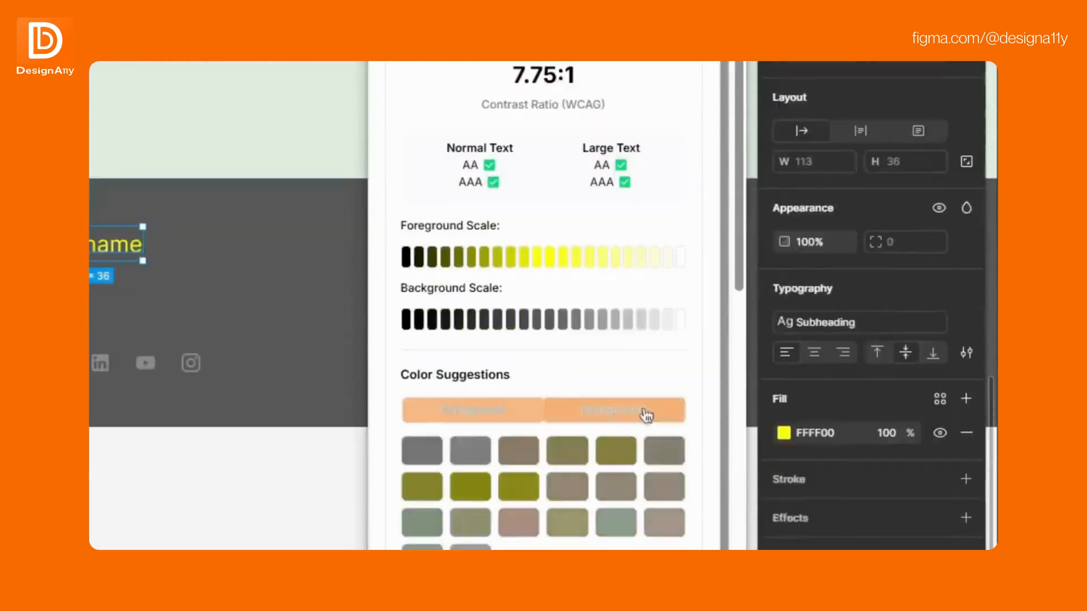
# Apply the suggested #111111 footer background behind the yellow Site name, giving 17.58:1.
pyautogui.click(646, 416)
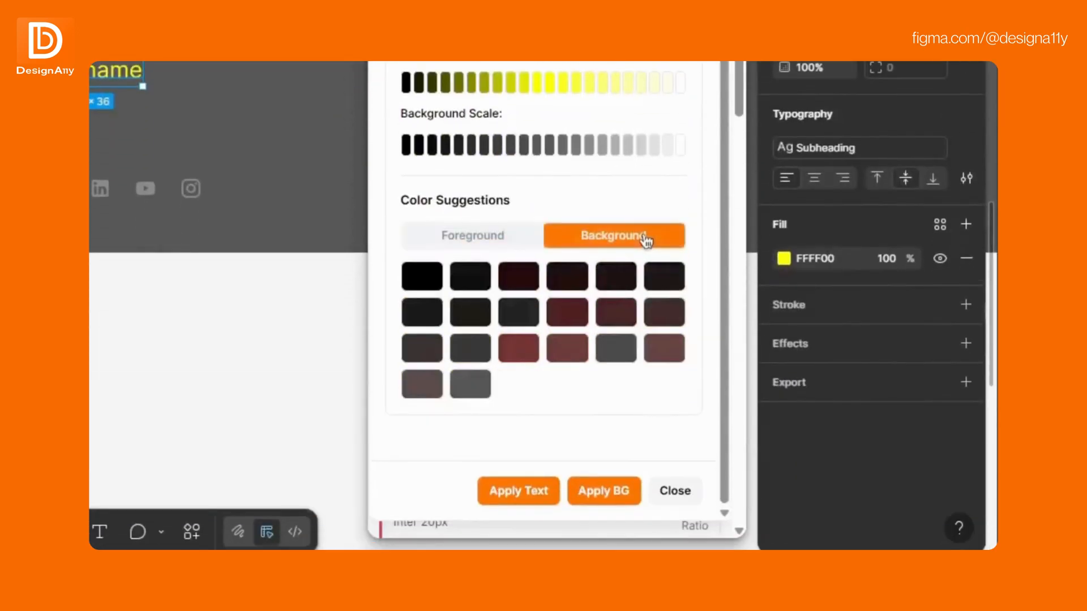
pyautogui.click(479, 283)
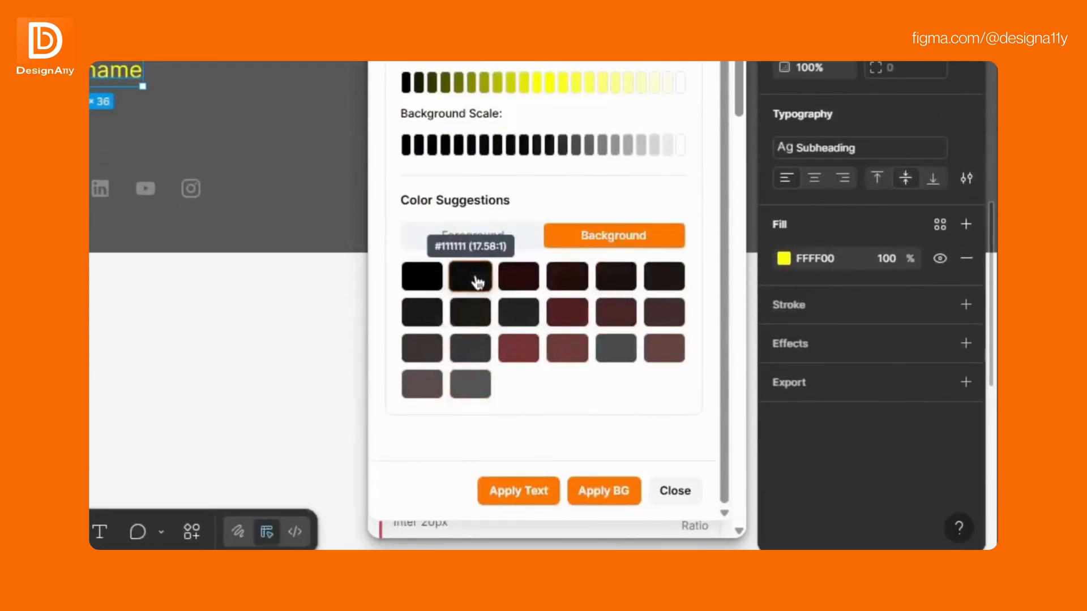
pyautogui.click(620, 491)
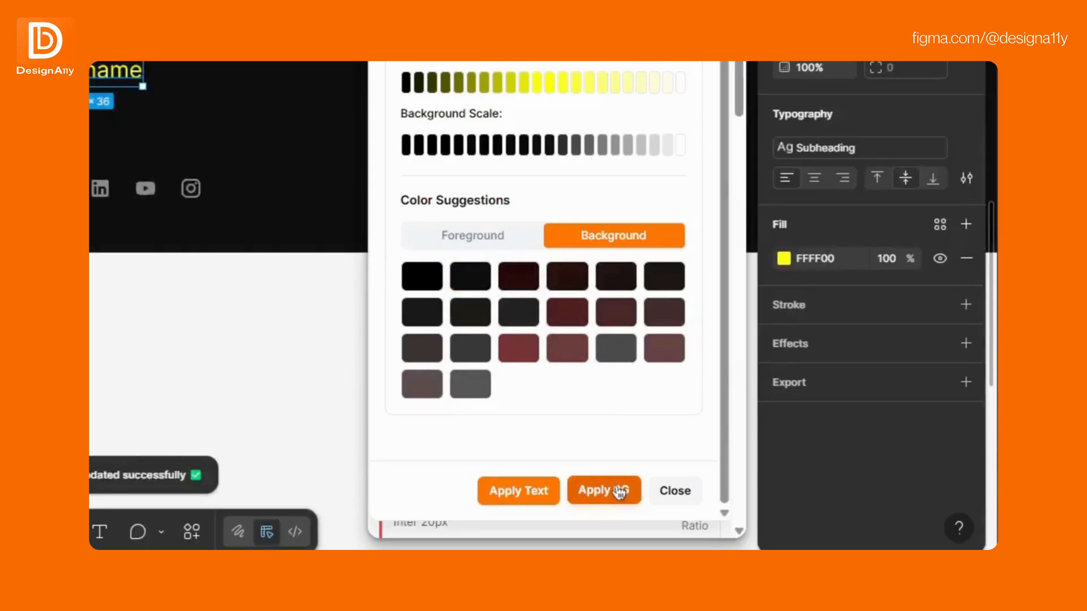